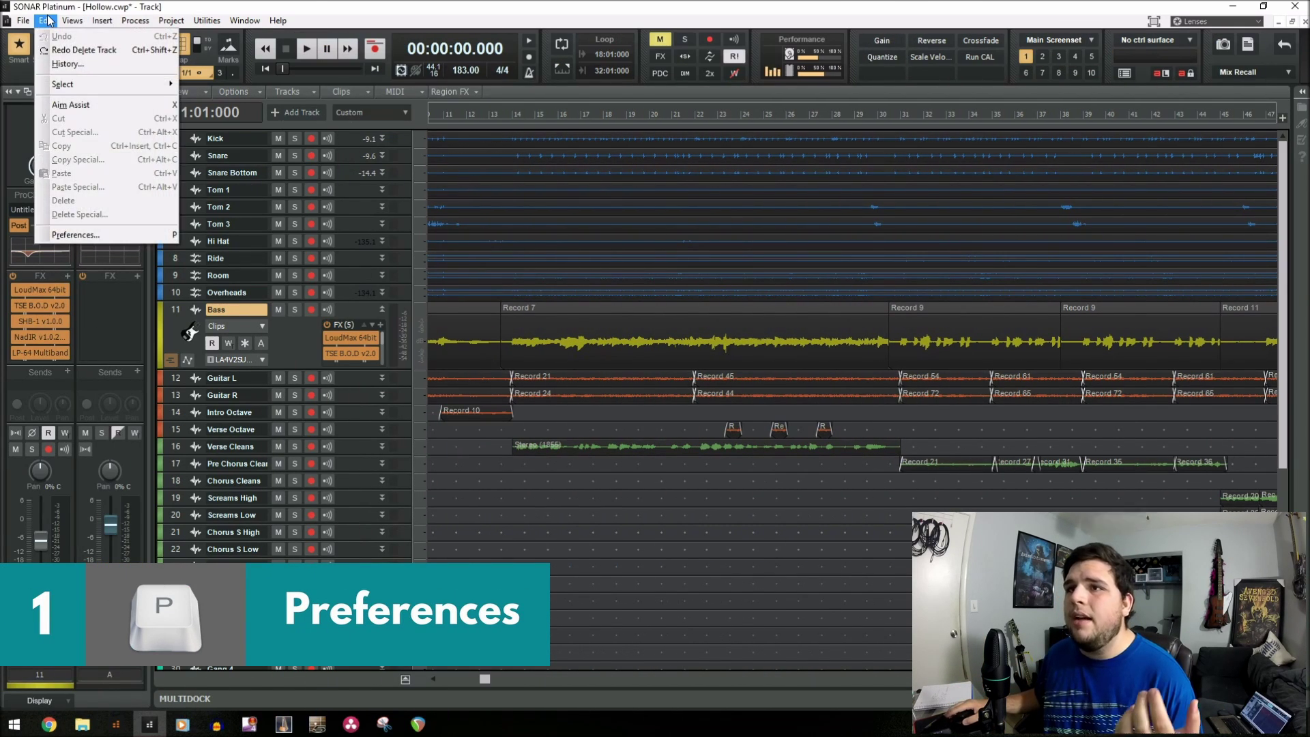
# Open Preferences from the Edit menu, close it, then reopen it with the P shortcut
pyautogui.click(75, 235)
pyautogui.click(961, 139)
pyautogui.press('p')
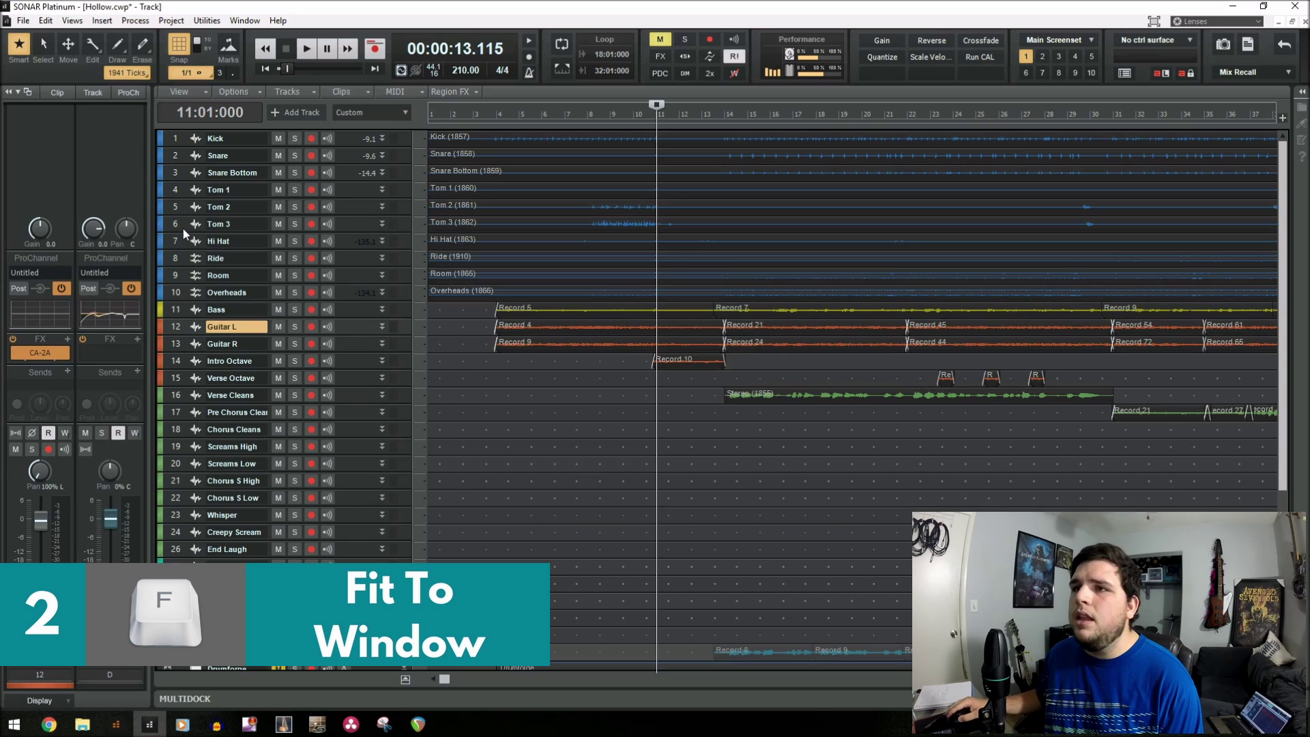
# Select the tracks from Kick to Tom 2 and fit them to the window with F
pyautogui.moveTo(183, 227); pyautogui.dragTo(177, 326)
pyautogui.rightClick(178, 326)
pyautogui.click(242, 501)
pyautogui.press('f')
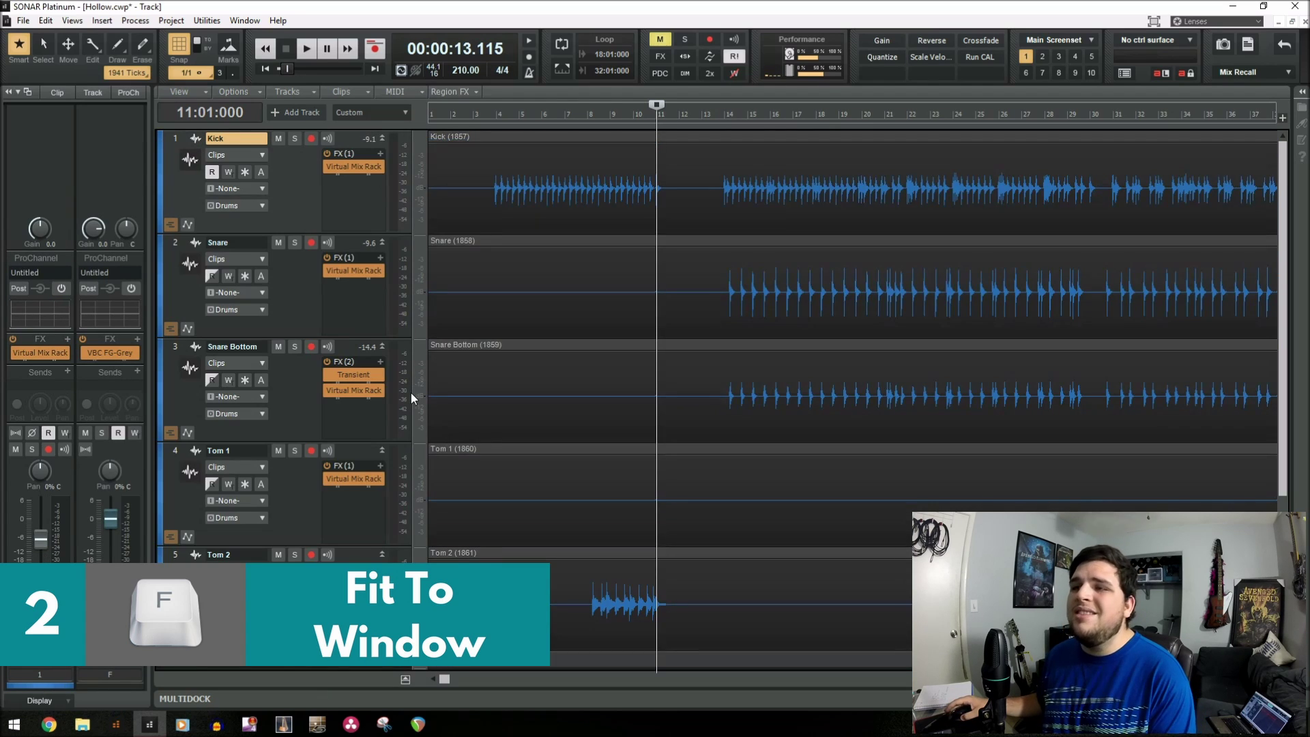
# Expand the Verse Cleans, Chorus S High and Overheads tracks
pyautogui.scroll(-5, 250, 228)
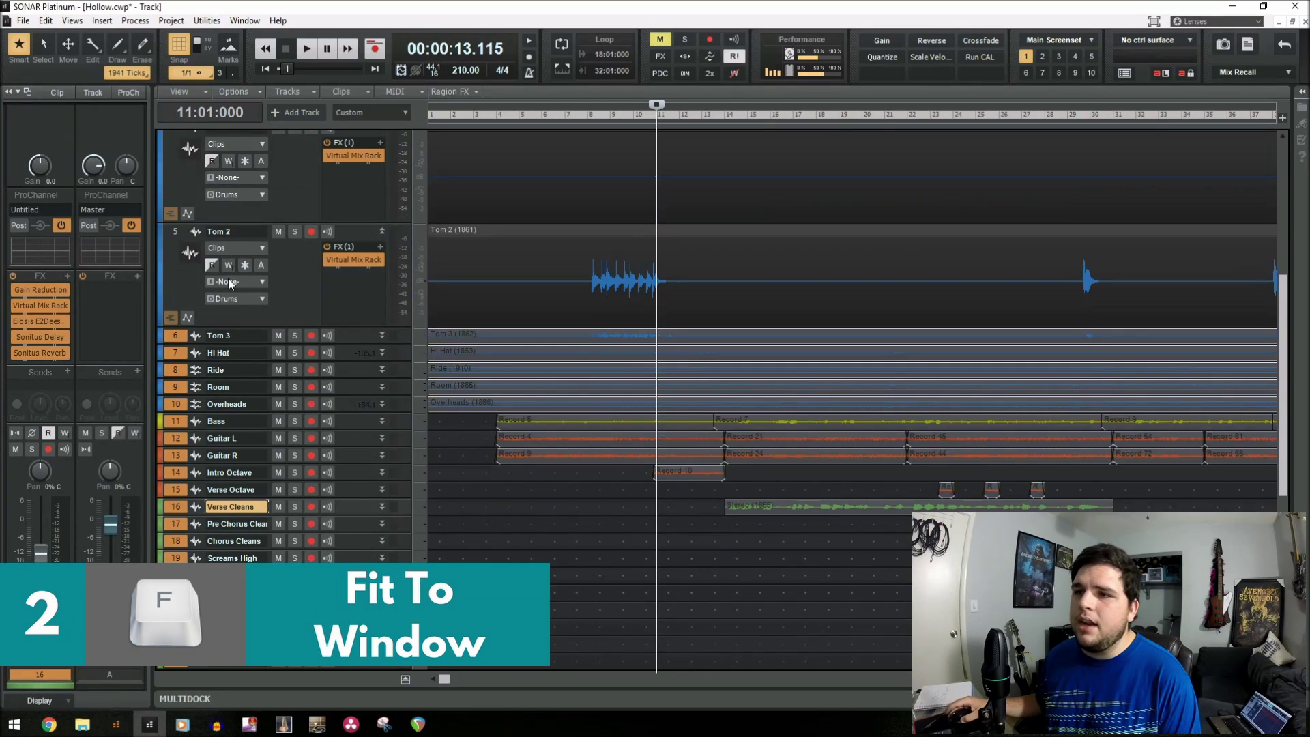
pyautogui.scroll(-3, 229, 283)
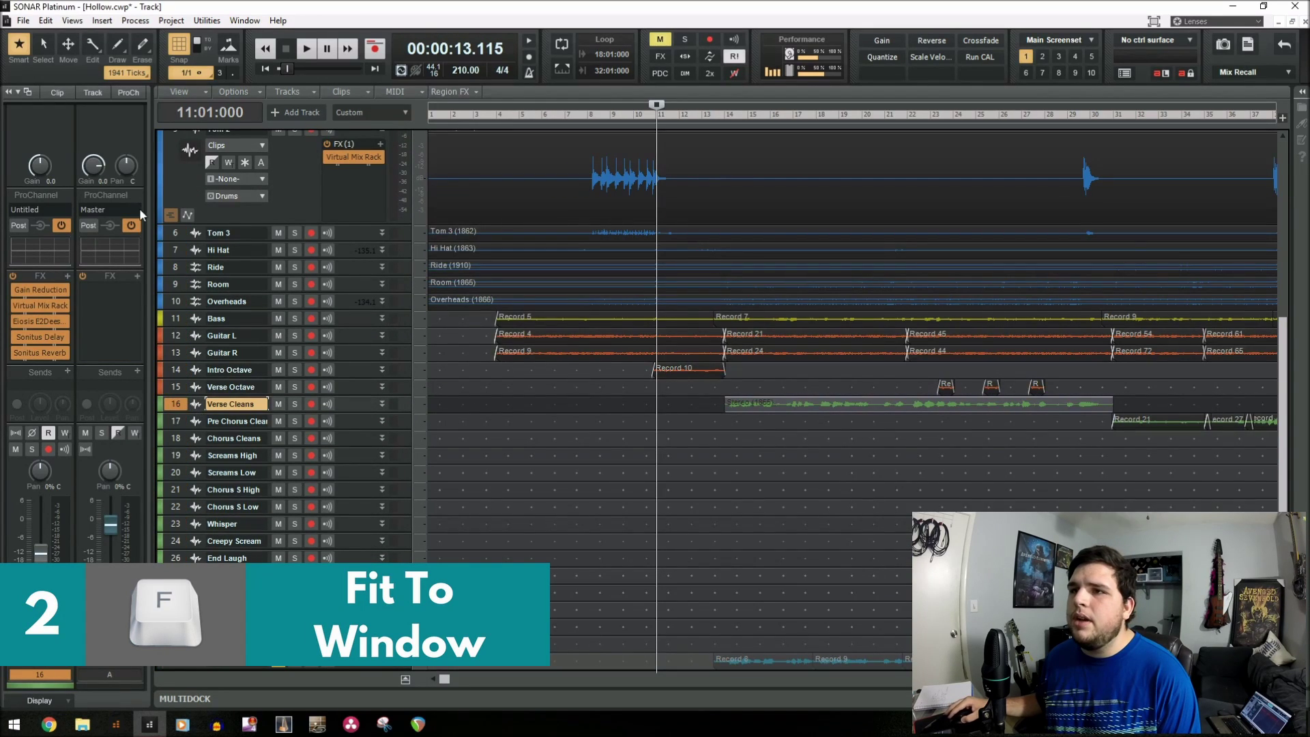
pyautogui.scroll(-3, 179, 238)
pyautogui.scroll(3, 237, 478)
pyautogui.click(382, 405)
pyautogui.click(383, 541)
pyautogui.scroll(-3, 362, 274)
pyautogui.click(383, 250)
# Move the now time to bar 2 and fit all 26 tracks equally with F
pyautogui.scroll(-6, 371, 363)
pyautogui.scroll(9, 366, 412)
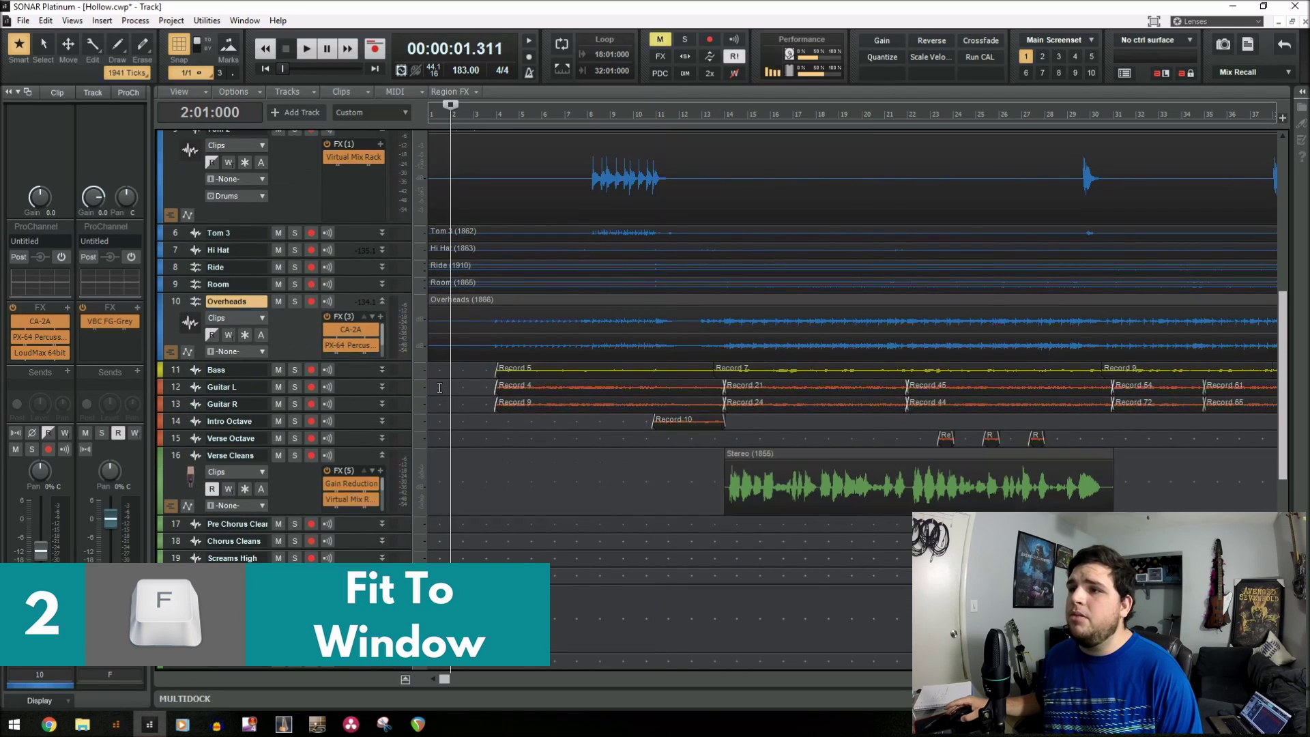
pyautogui.click(440, 388)
pyautogui.press('f')
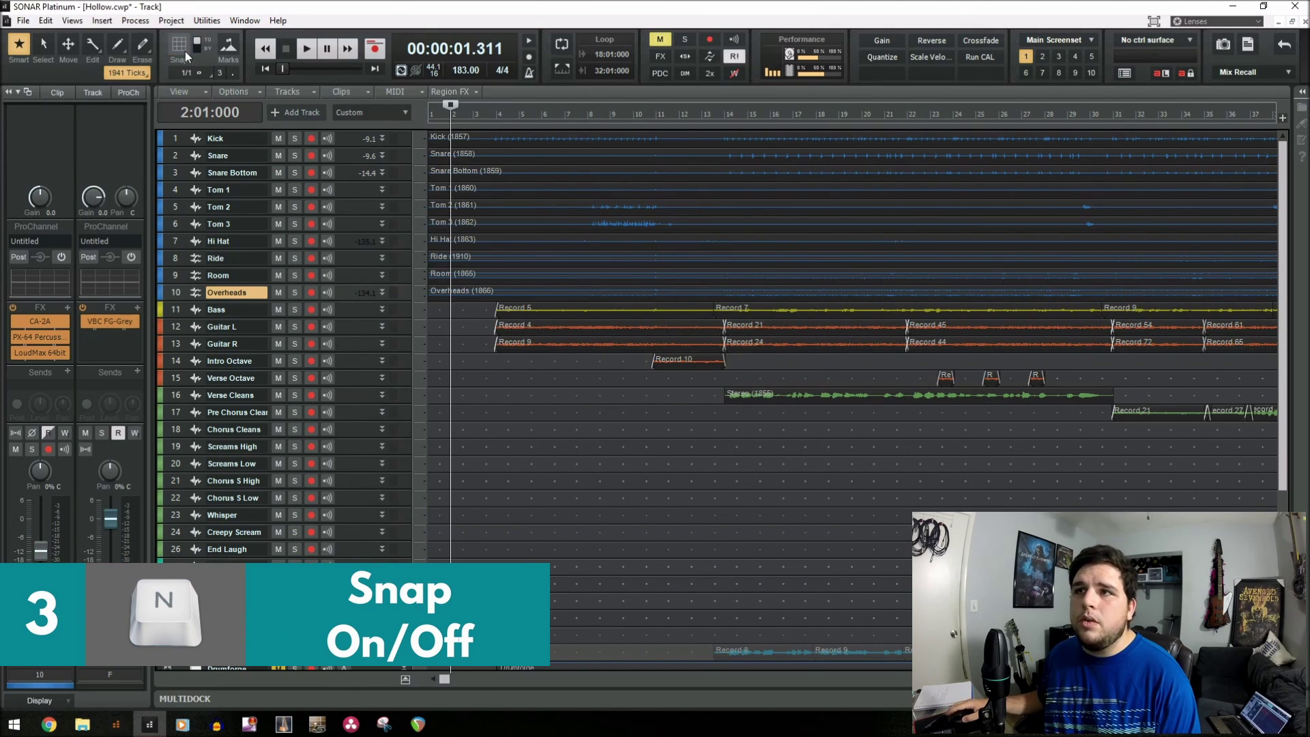
pyautogui.press('n')
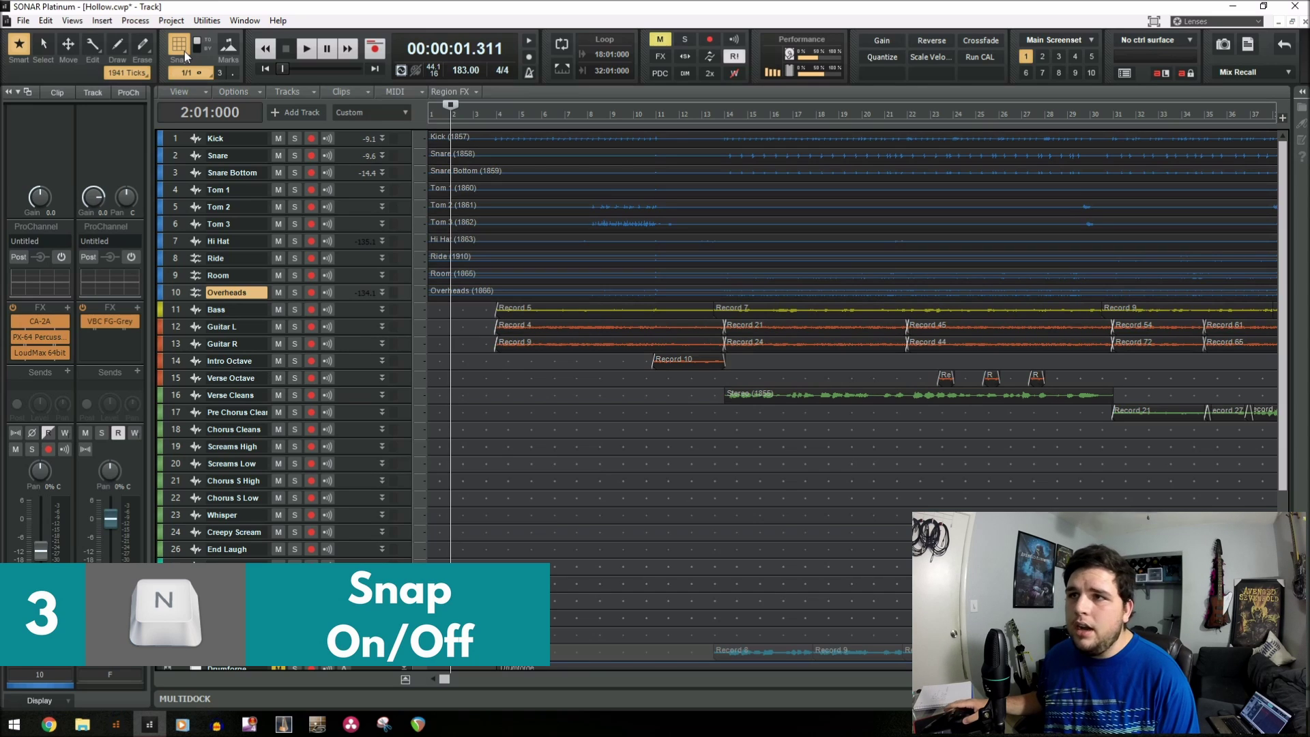
pyautogui.press('n')
pyautogui.press('n')
pyautogui.press('n')
pyautogui.press('n')
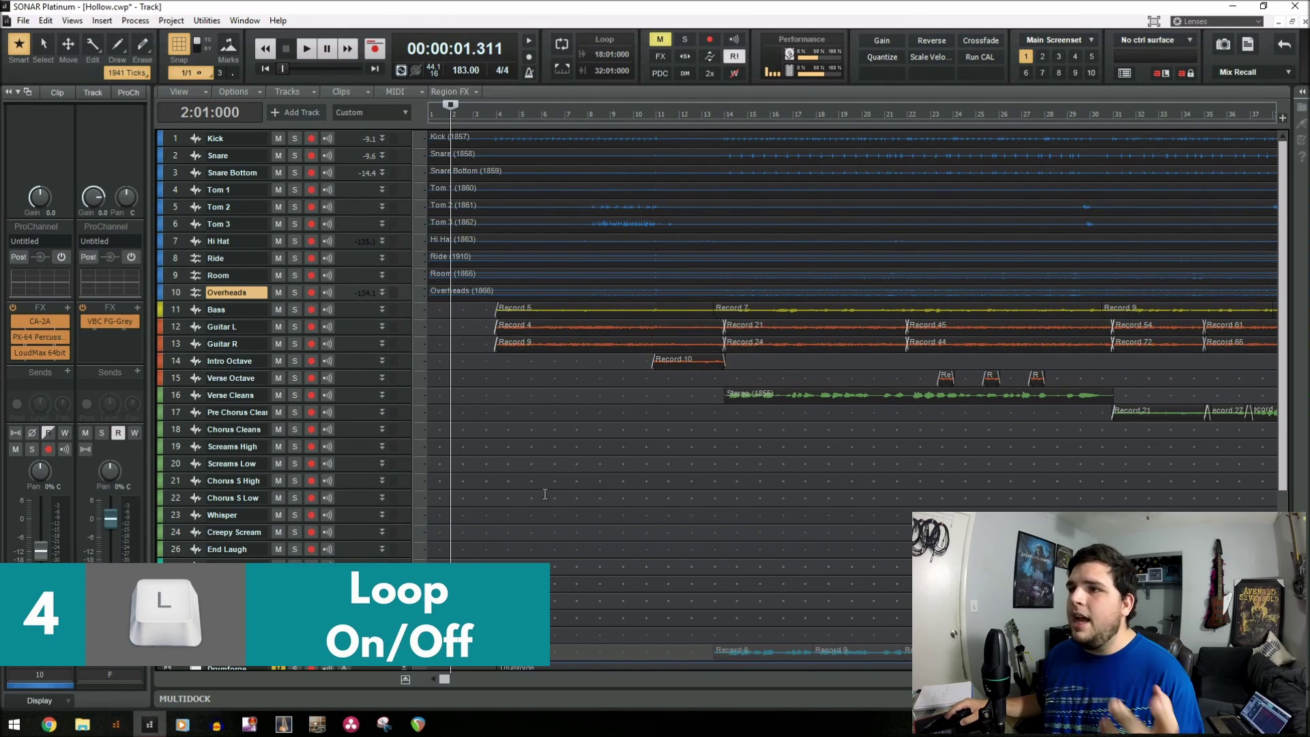
# Turn looping on and move the loop start to bar 10, looping bars 10 to 32
pyautogui.press('l')
pyautogui.click(561, 45)
pyautogui.click(555, 47)
pyautogui.click(564, 48)
pyautogui.click(563, 48)
pyautogui.click(564, 47)
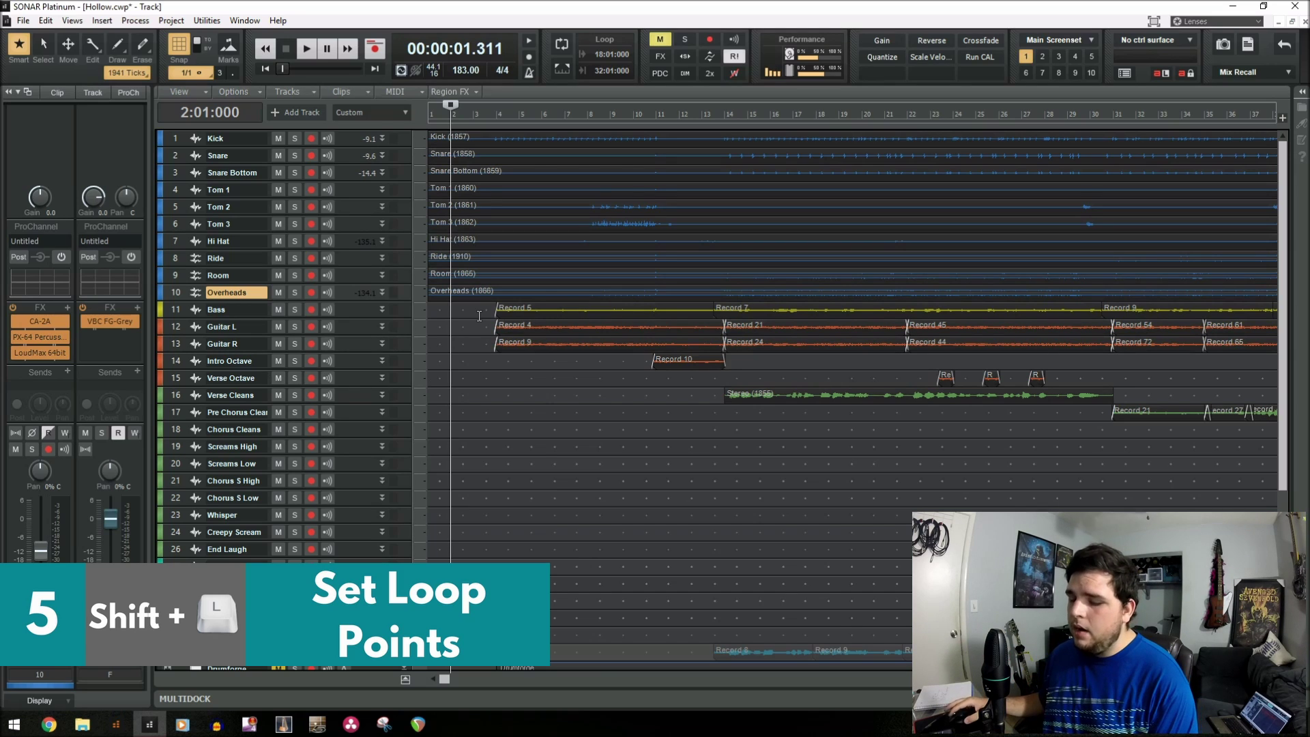
pyautogui.press('l')
pyautogui.click(634, 109)
# Try loop ranges of bars 10–31 and 6–18 from time selections, then turn looping off
pyautogui.click(613, 288)
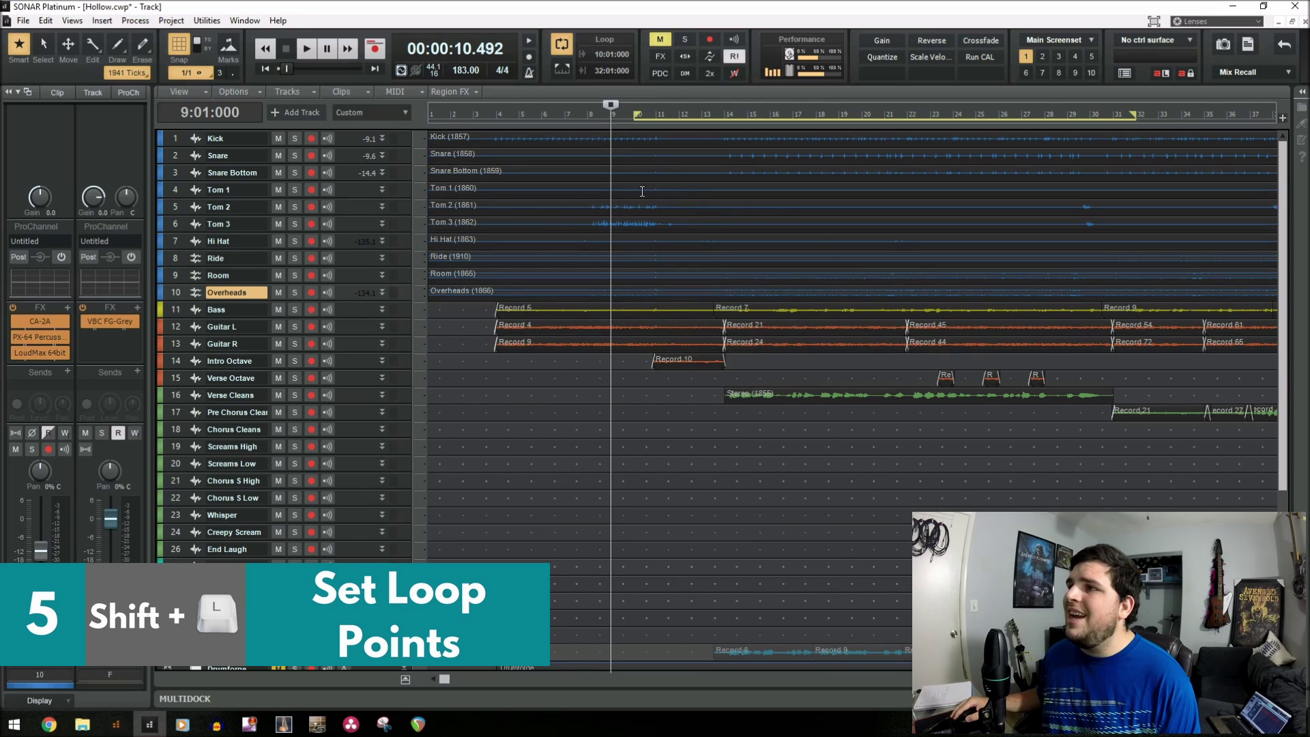
pyautogui.moveTo(642, 191); pyautogui.dragTo(1110, 192)
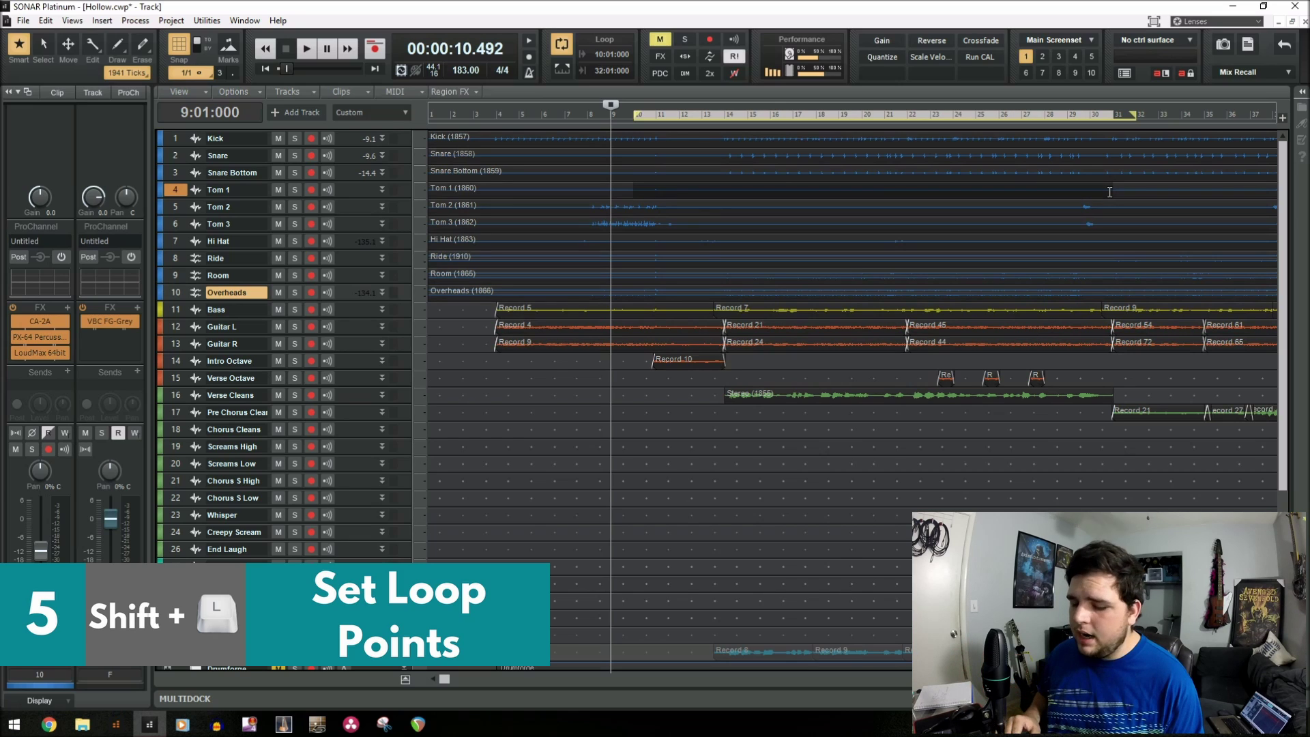
pyautogui.hotkey('shift', 'l')
pyautogui.click(565, 43)
pyautogui.moveTo(551, 230); pyautogui.dragTo(814, 243)
pyautogui.hotkey('shift', 'l')
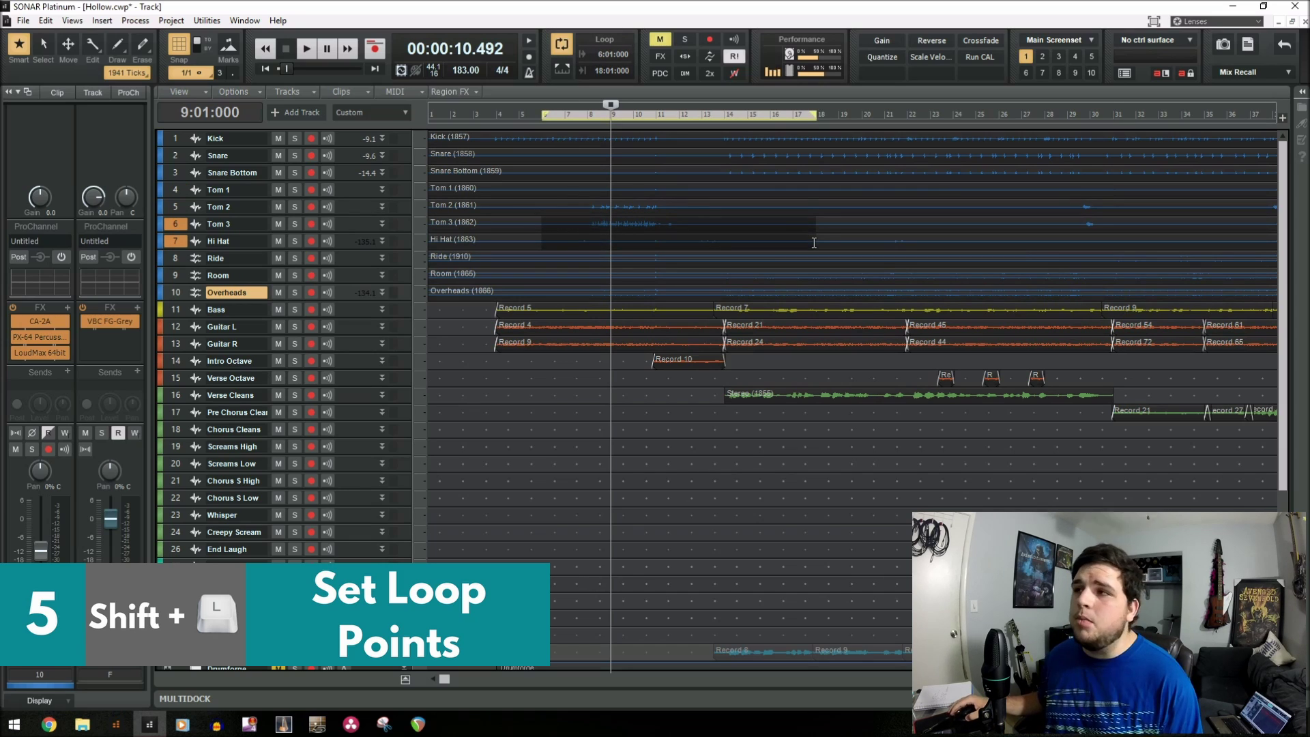
pyautogui.click(564, 45)
# Select bars 14 to 26 on Hi Hat and set them as the loop with Shift+L
pyautogui.click(611, 453)
pyautogui.moveTo(727, 243); pyautogui.dragTo(993, 241)
pyautogui.hotkey('shift', 'l')
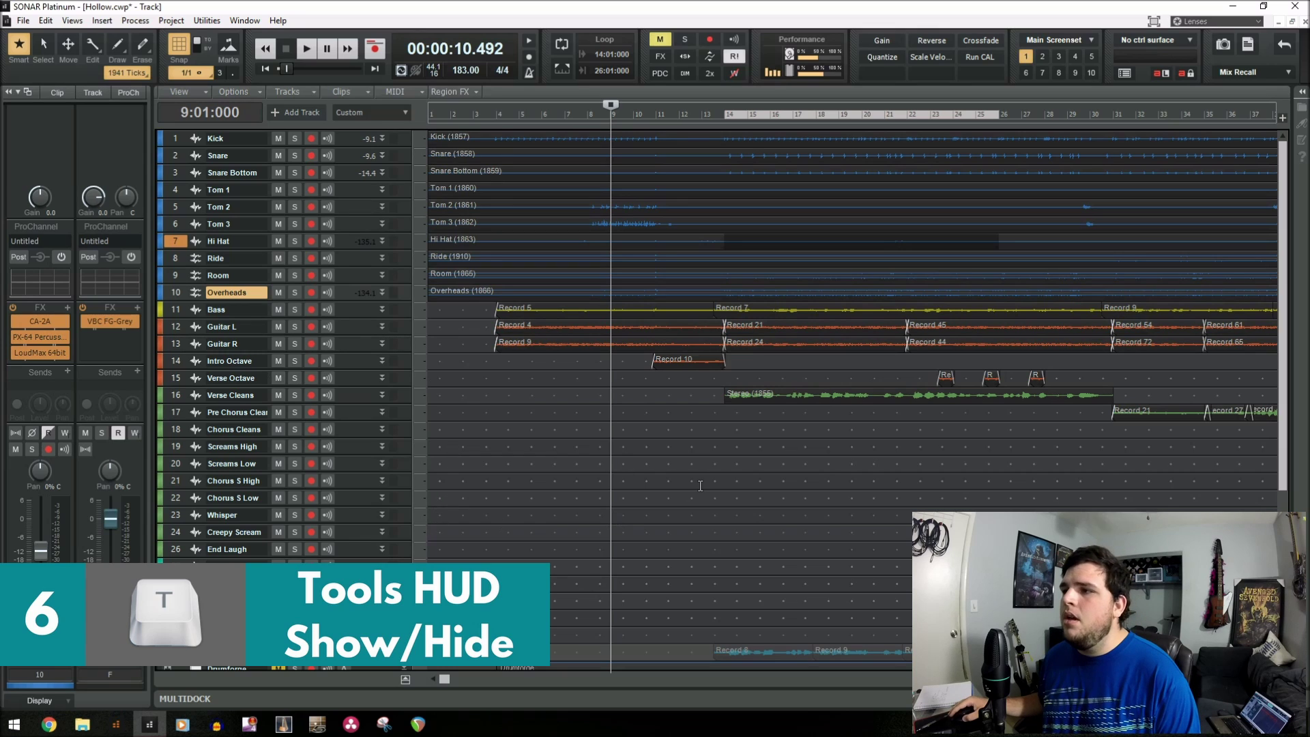
# Show the Tools HUD and move the now time to bar 14
pyautogui.press('t')
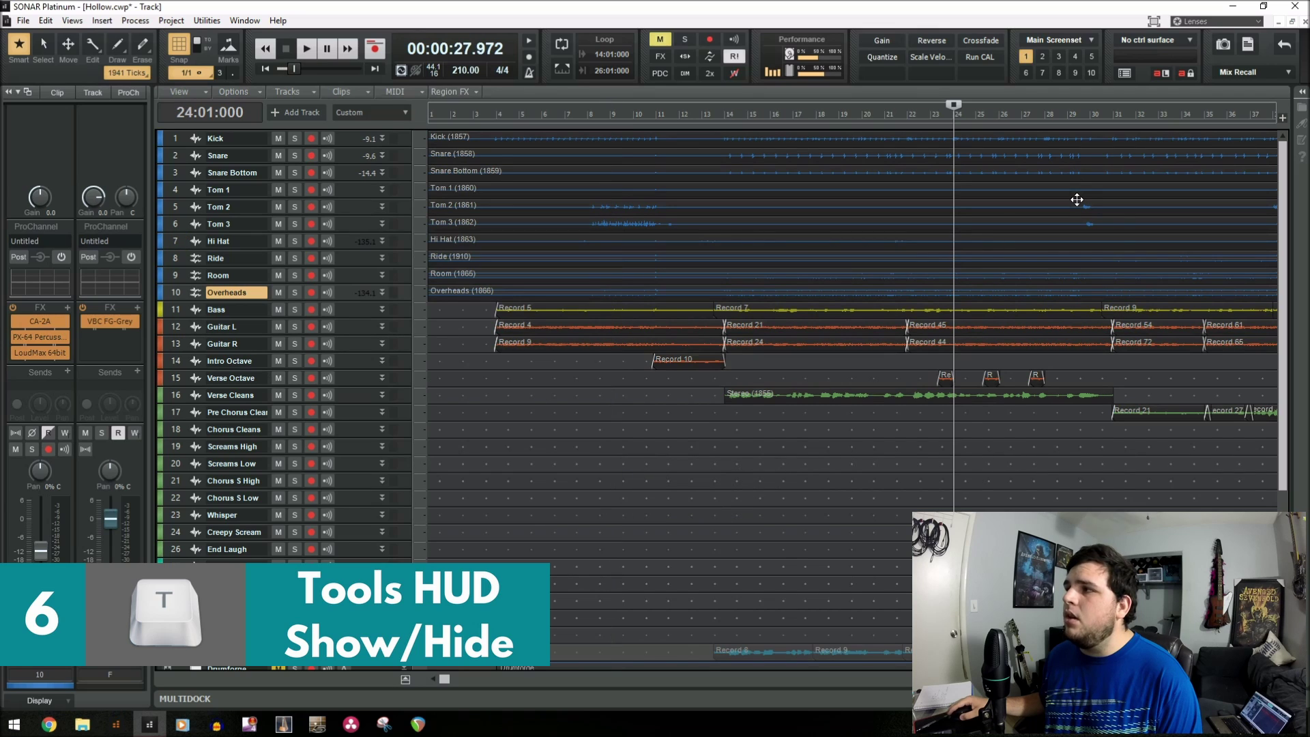
pyautogui.press('t')
pyautogui.press('t')
pyautogui.click(732, 400)
pyautogui.press('t')
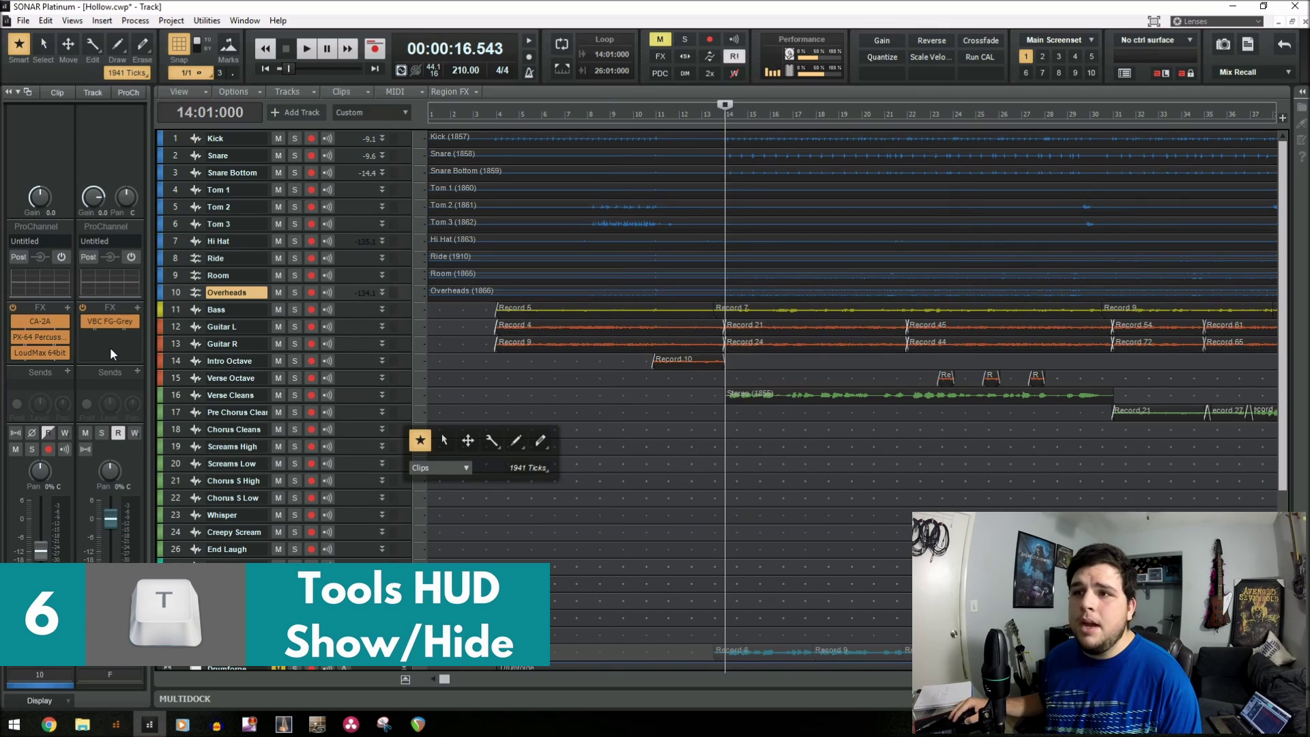
pyautogui.press('t')
pyautogui.press('t')
pyautogui.press('t')
pyautogui.press('t')
pyautogui.press('t')
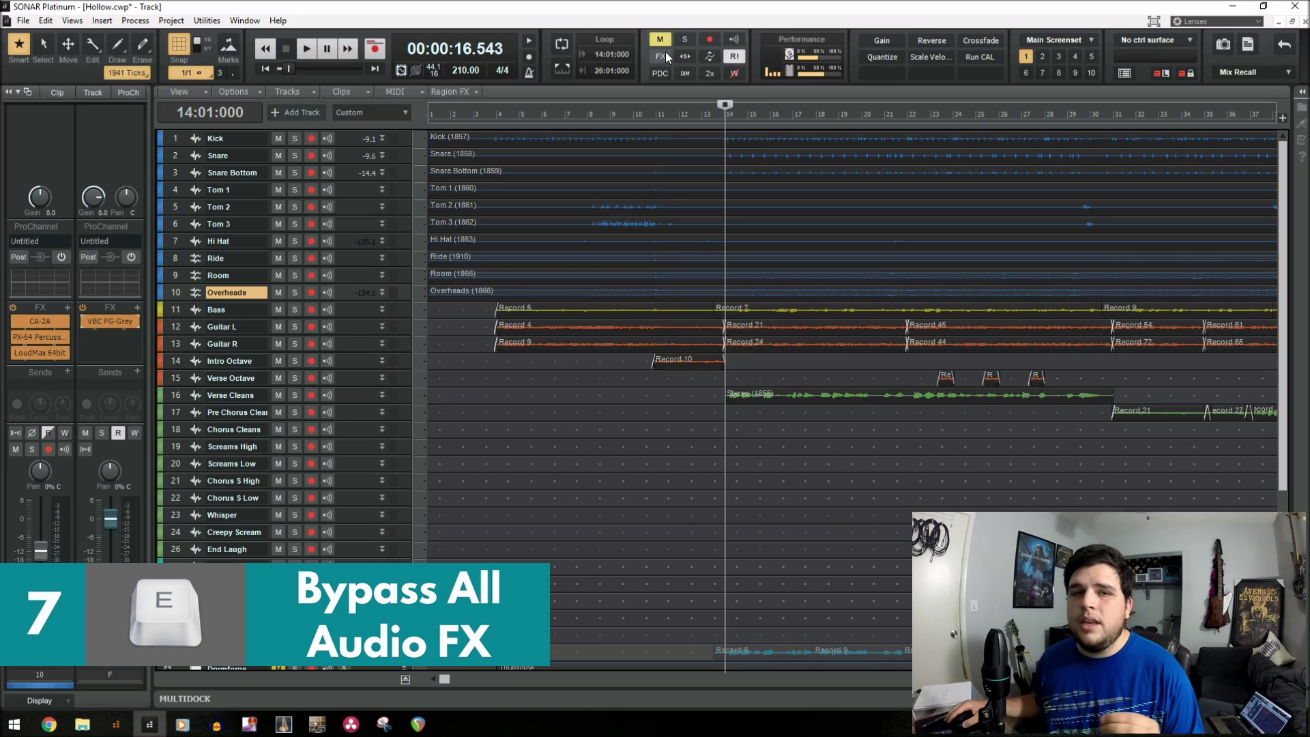
# Bypass all audio effects with E, re-enable them, then bypass them again
pyautogui.press('e')
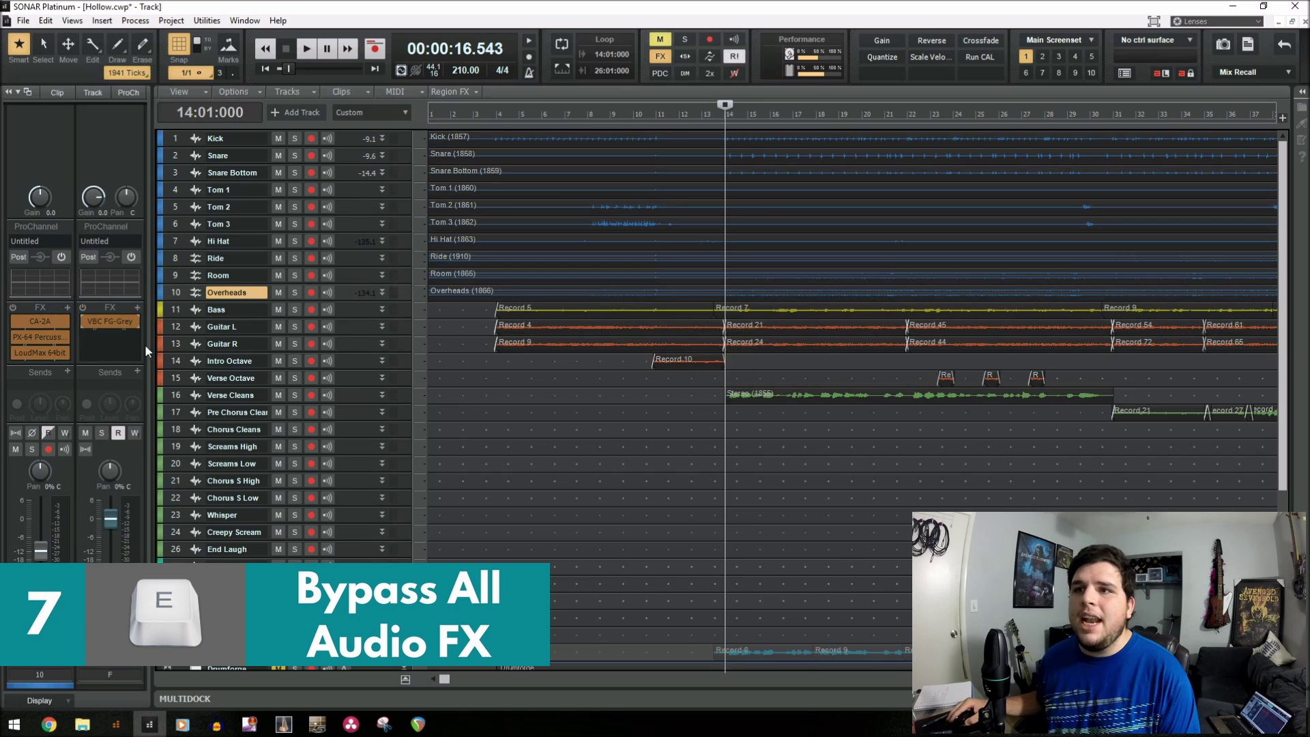
pyautogui.click(130, 93)
pyautogui.click(130, 94)
pyautogui.click(661, 59)
pyautogui.press('e')
pyautogui.press('e')
pyautogui.press('e')
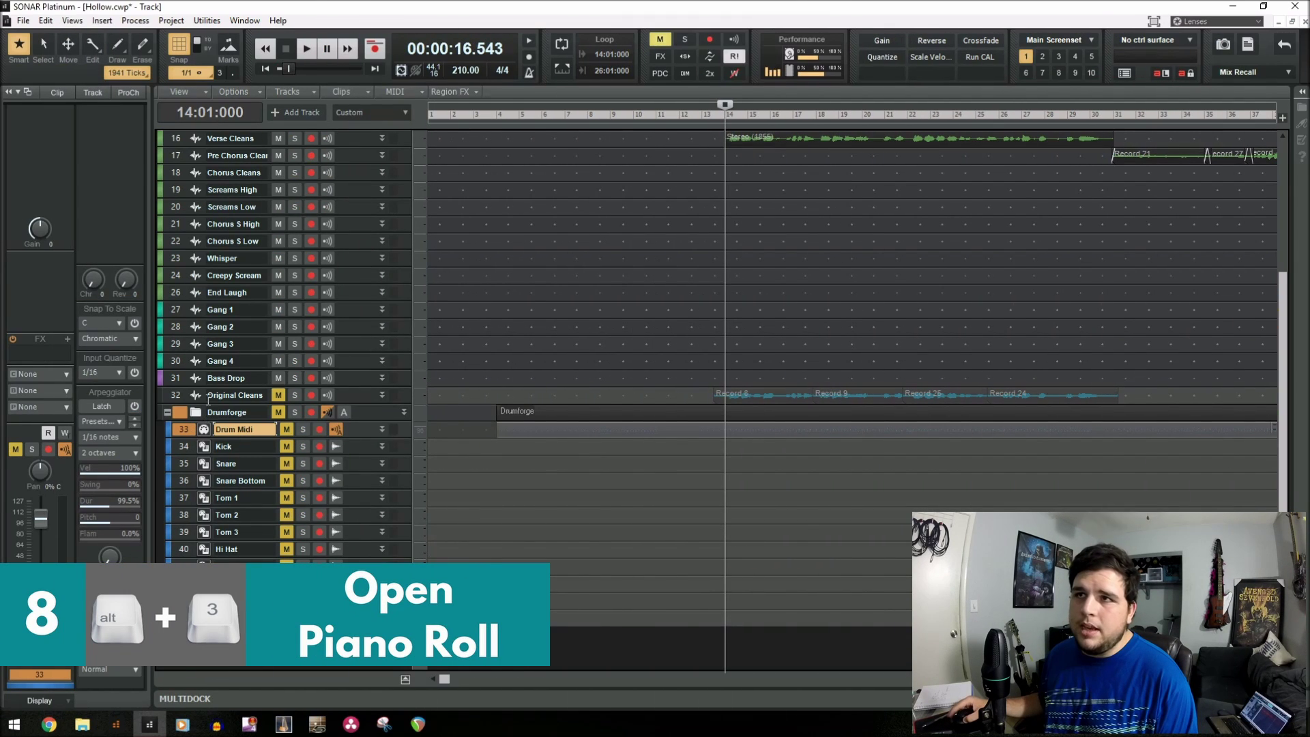
# Select the Drum Midi track and open its Piano Roll with Alt+3
pyautogui.click(77, 21)
pyautogui.click(242, 5)
pyautogui.click(183, 447)
pyautogui.click(189, 431)
pyautogui.hotkey('alt', '3')
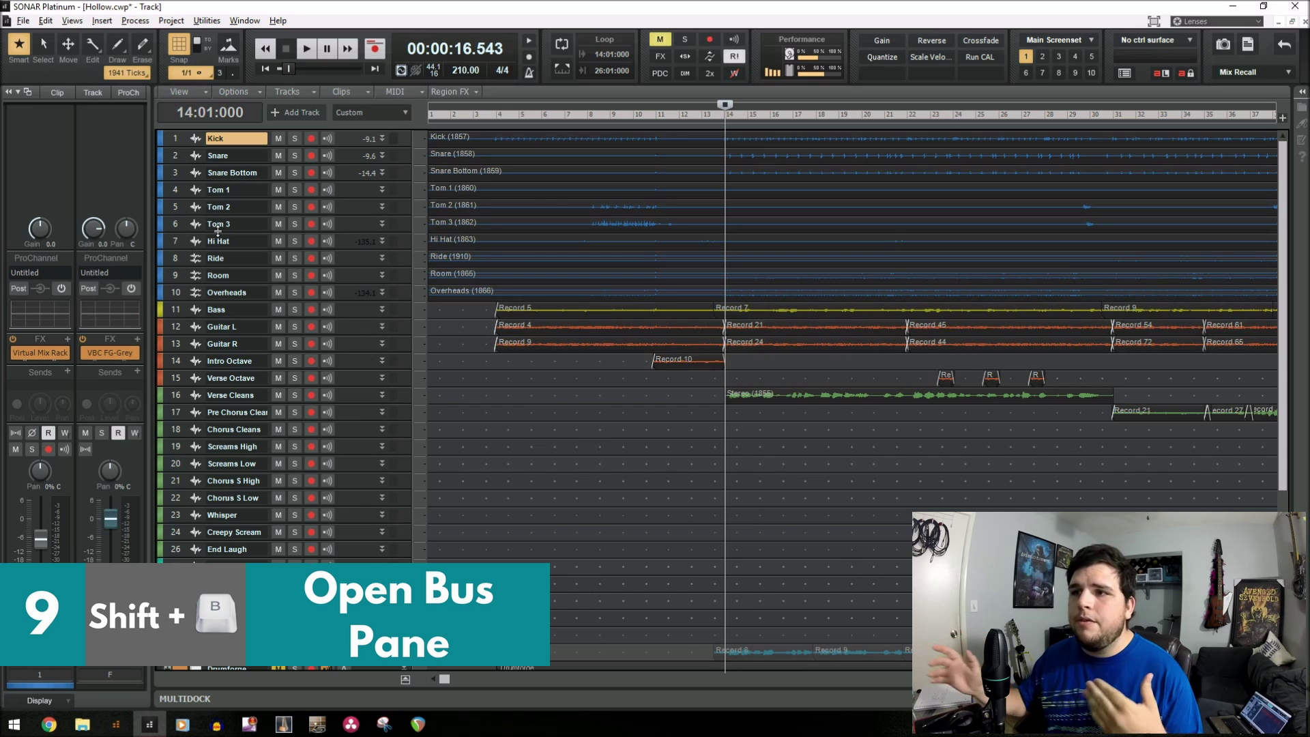